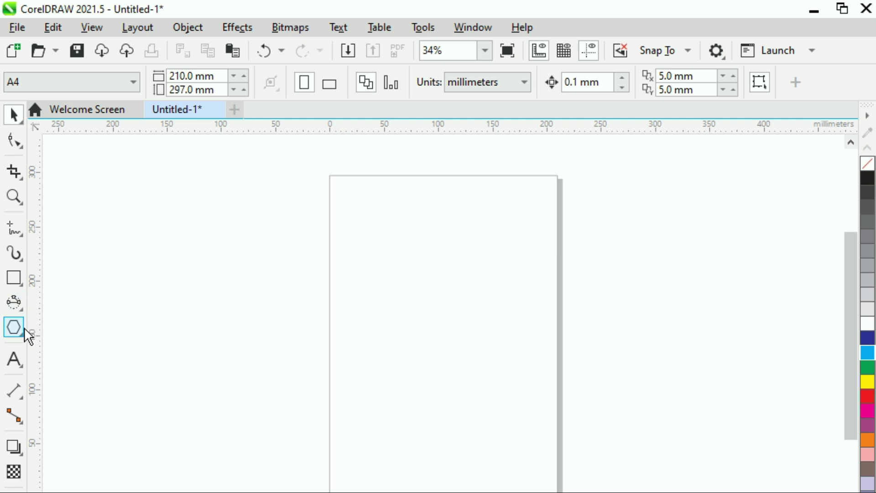
- Draw a circle about 73 mm in diameter near the middle of the page with the Ellipse tool
click(18, 307)
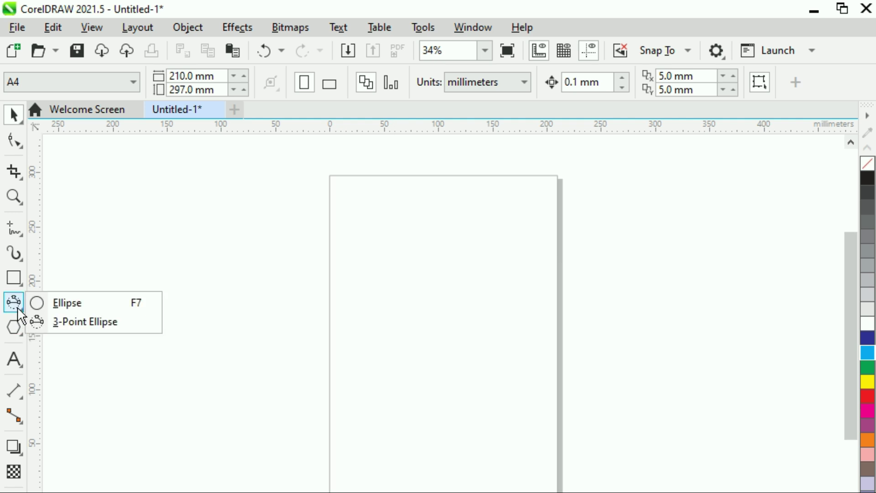
click(62, 303)
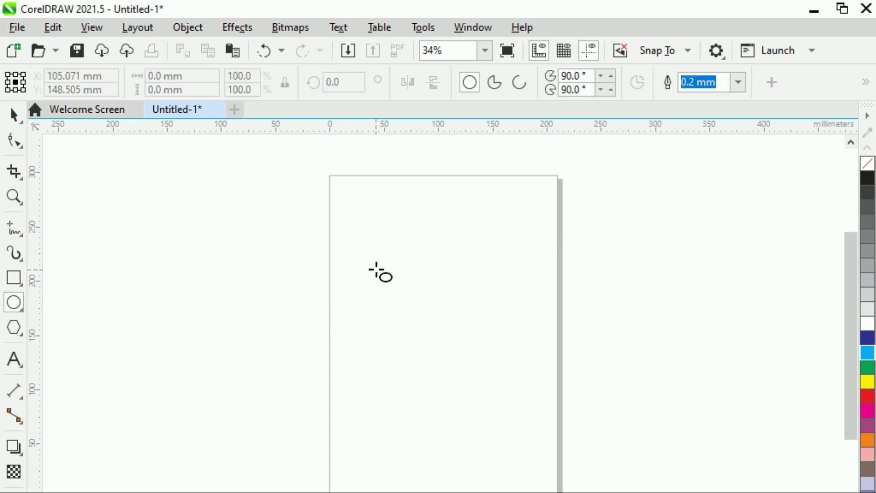
click(391, 257)
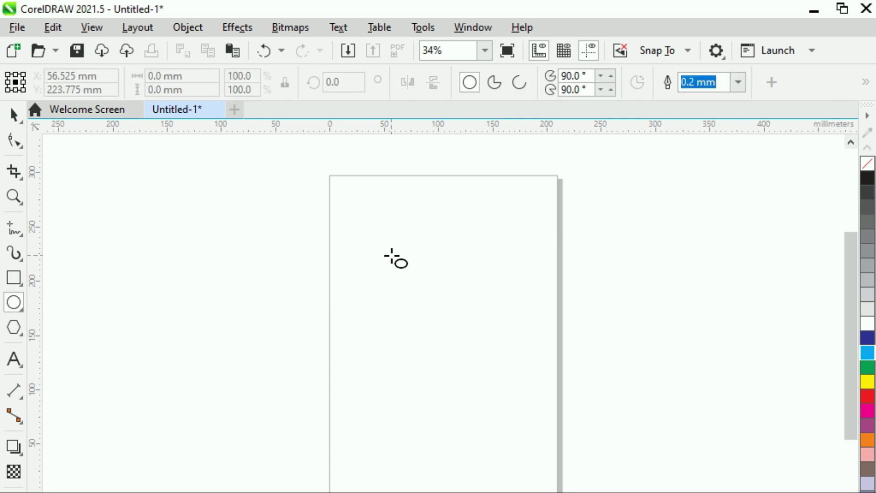
drag(392, 257, 476, 329)
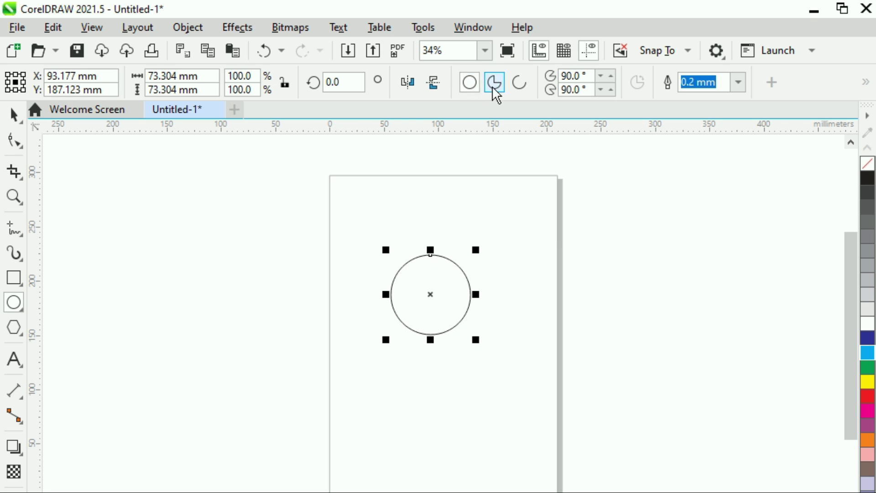
- Turn the circle into an arc and reshape its ends to keep only the lower half, from 180° to about 0.6°
click(520, 83)
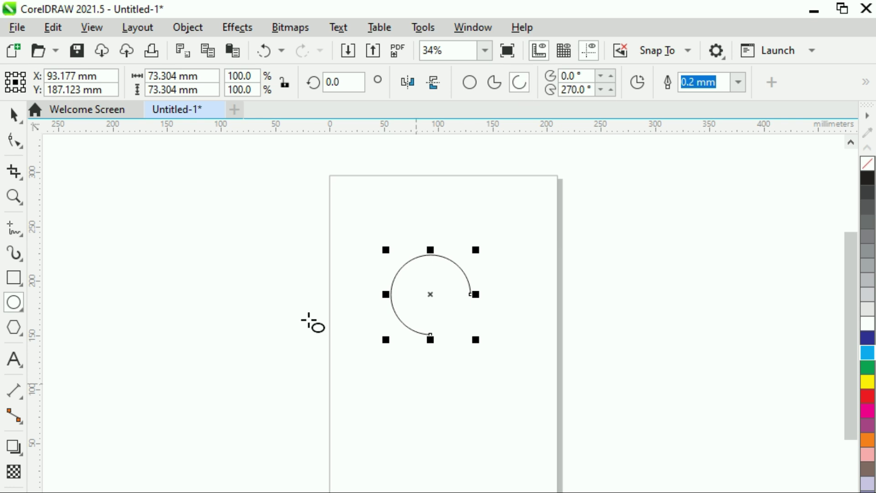
click(12, 142)
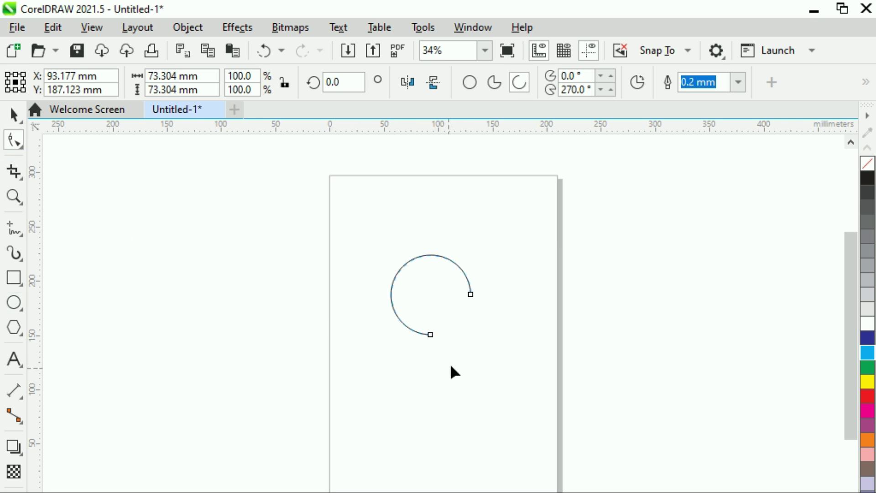
drag(431, 333, 387, 294)
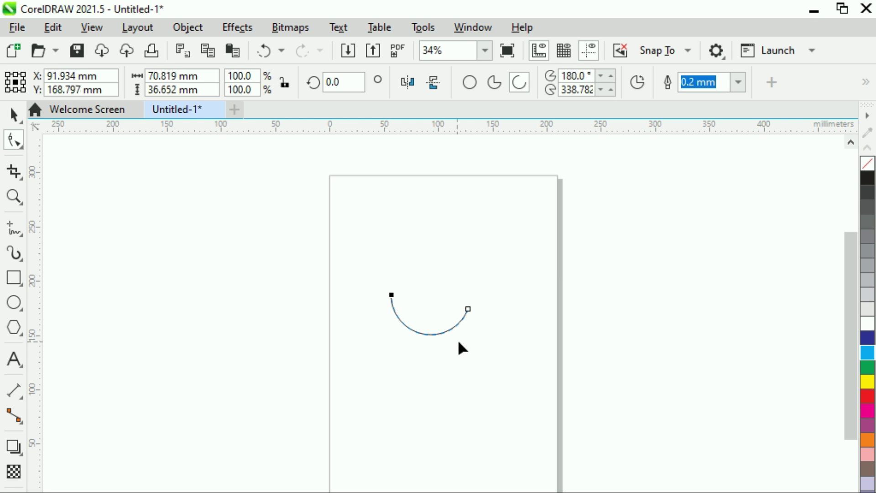
drag(470, 311, 470, 295)
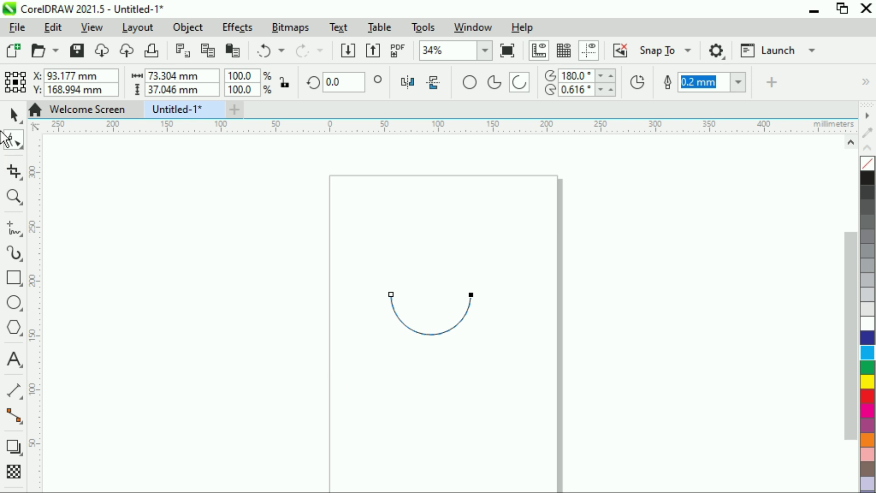
click(14, 116)
click(389, 336)
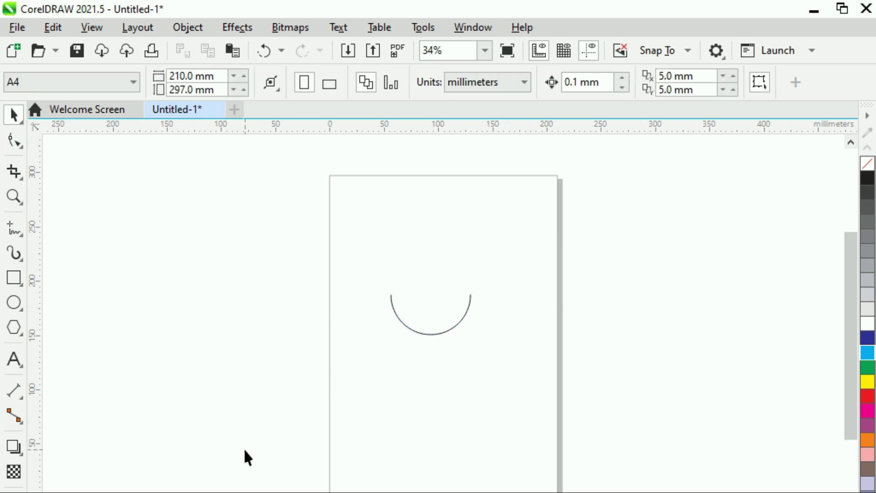
- Move the arc slightly down and set its outline width to 5 mm
click(434, 330)
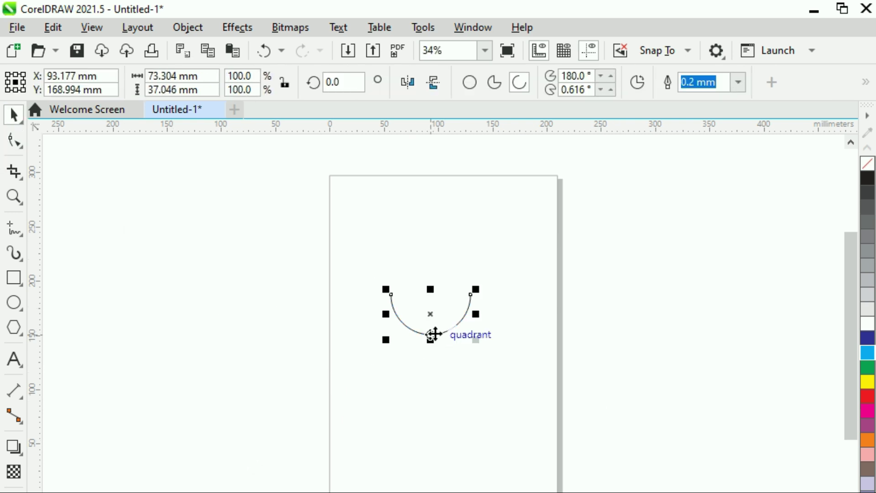
drag(432, 319, 433, 321)
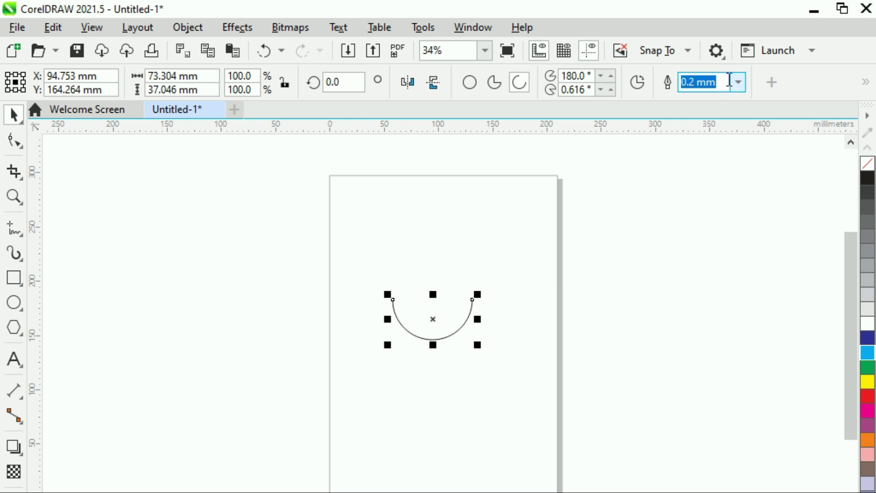
text(5)
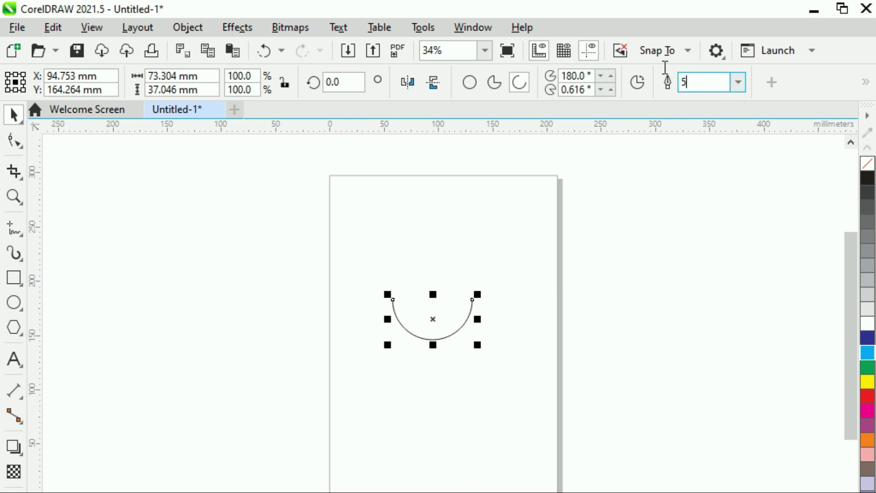
key(Return)
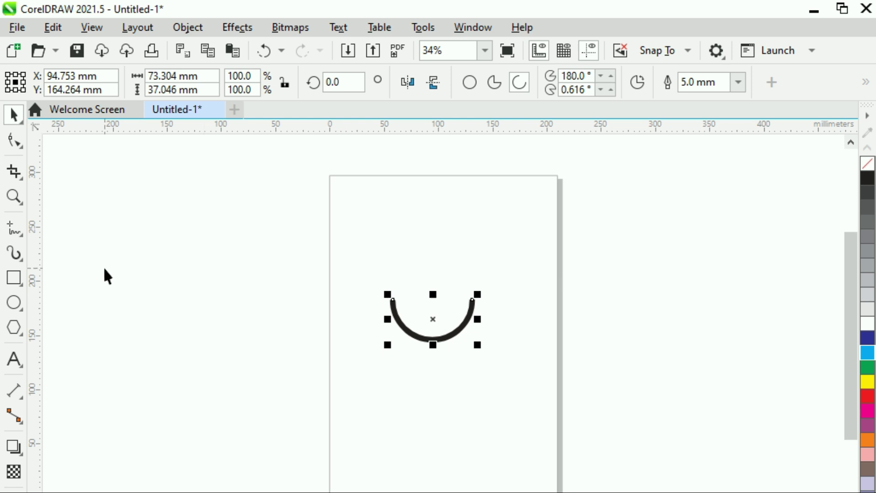
- Draw an upright rectangle about 28 by 80 mm beside the page and move it onto the page, centred in the arc's opening
click(13, 278)
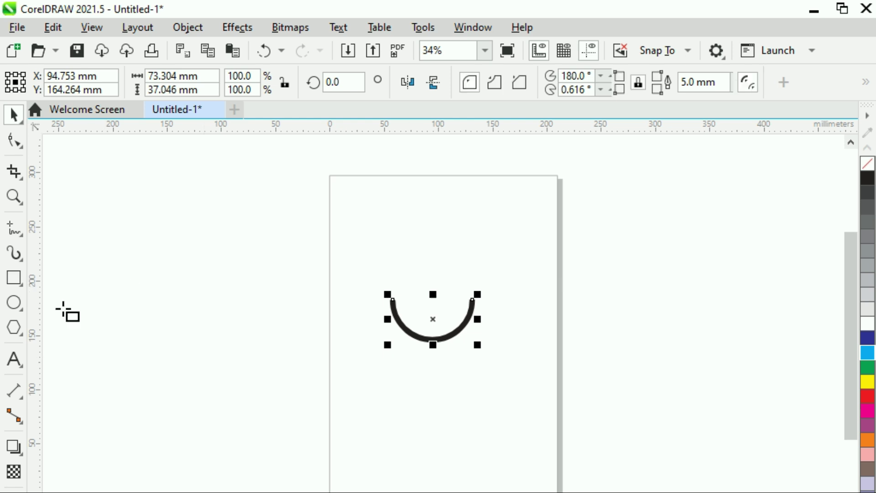
mouse_move(240, 296)
mouse_down()
mouse_move(241, 357)
mouse_move(265, 362)
mouse_move(257, 363)
mouse_move(254, 340)
mouse_up()
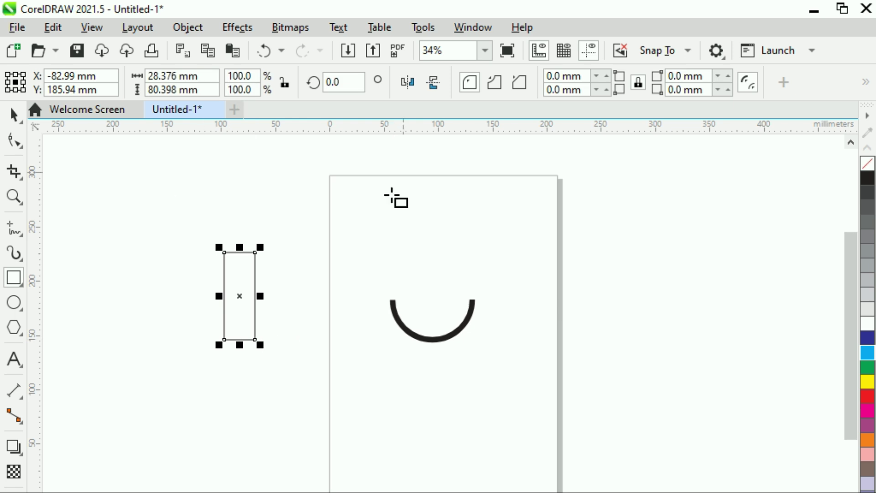
click(11, 116)
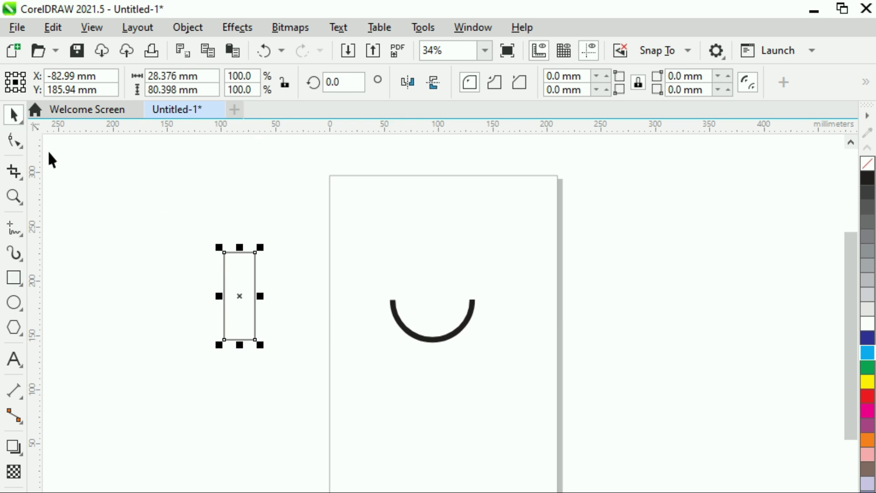
click(207, 345)
click(225, 340)
drag(238, 297, 434, 281)
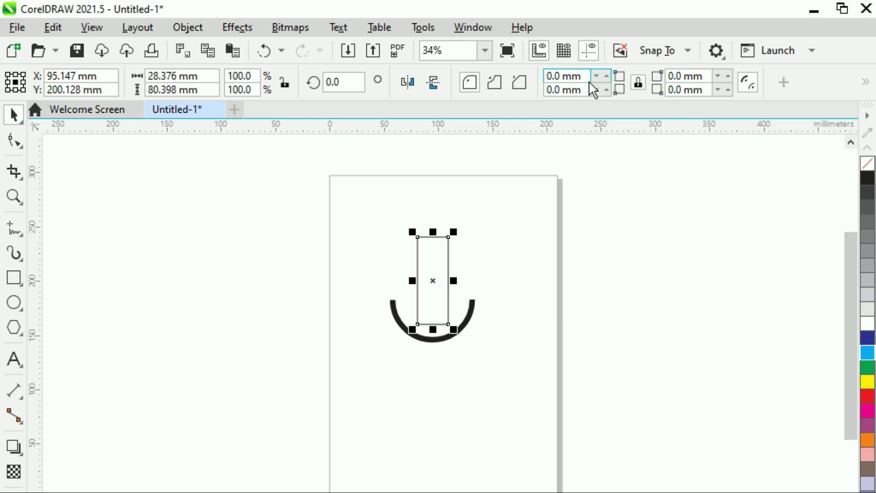
- Round all corners of the upright rectangle with a radius of 1000 mm to form a capsule
click(562, 76)
text(1000)
key(Return)
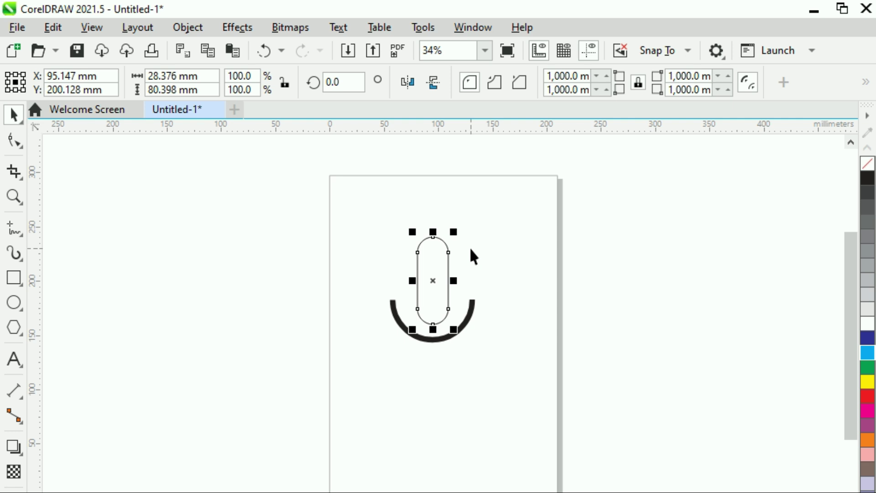
- Fill the capsule with grey without an outline and move it slightly down, closer to the arc
click(403, 288)
click(448, 281)
click(867, 250)
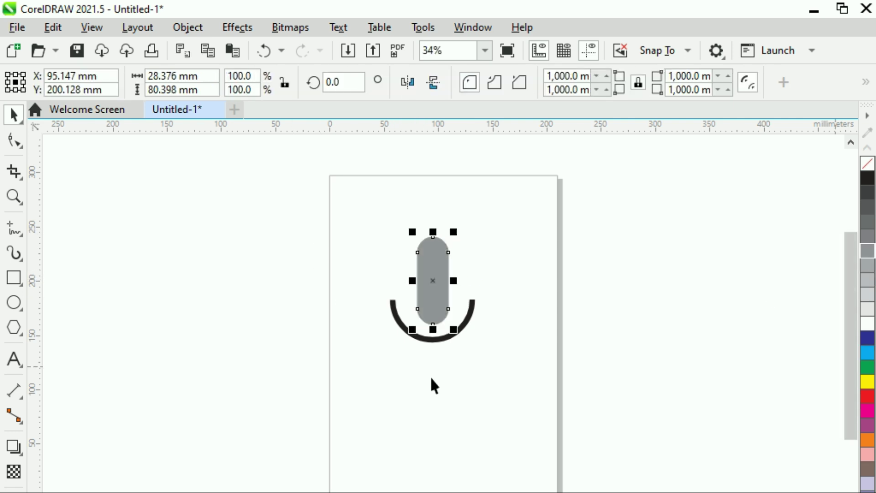
click(392, 390)
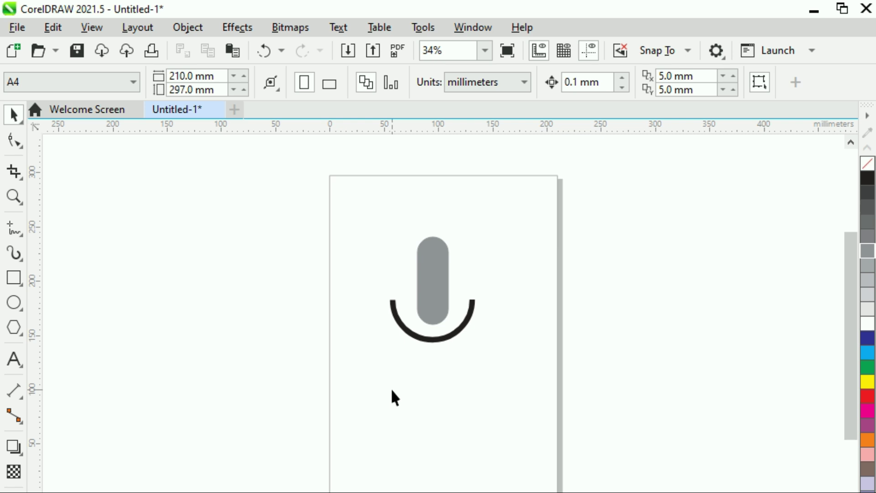
click(429, 308)
drag(429, 309, 429, 316)
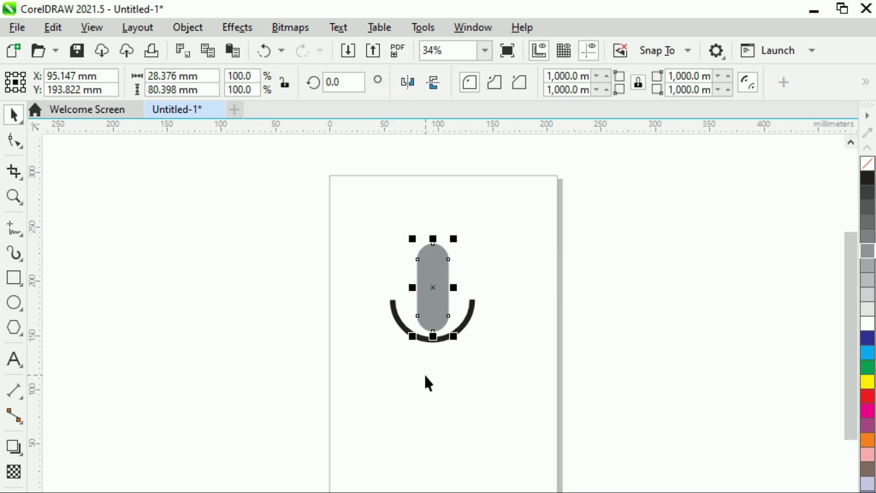
click(423, 373)
- Draw a rectangle about 23 by 18 mm below the arc, overlapping its lowest point, and convert it to curves
click(14, 277)
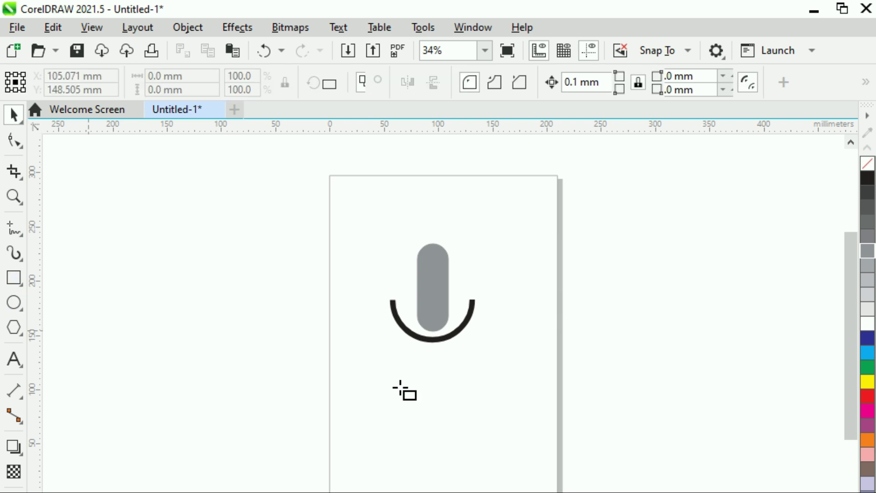
drag(427, 340, 452, 359)
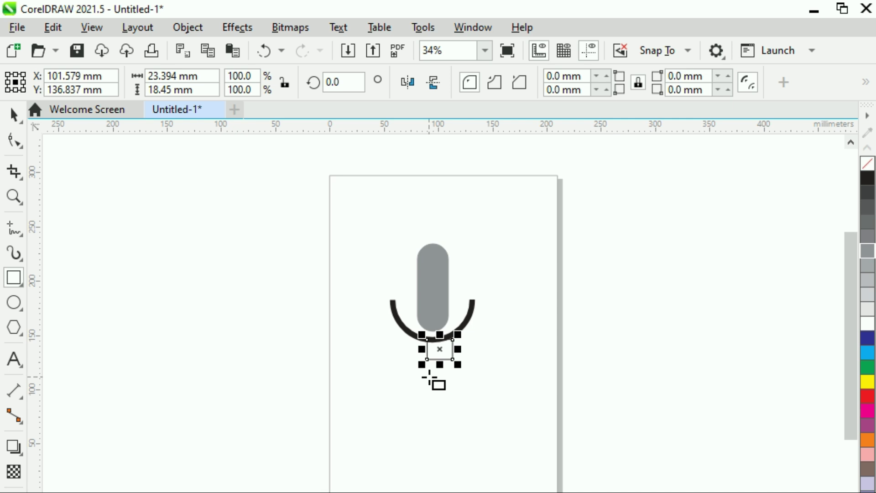
key(shift+F2)
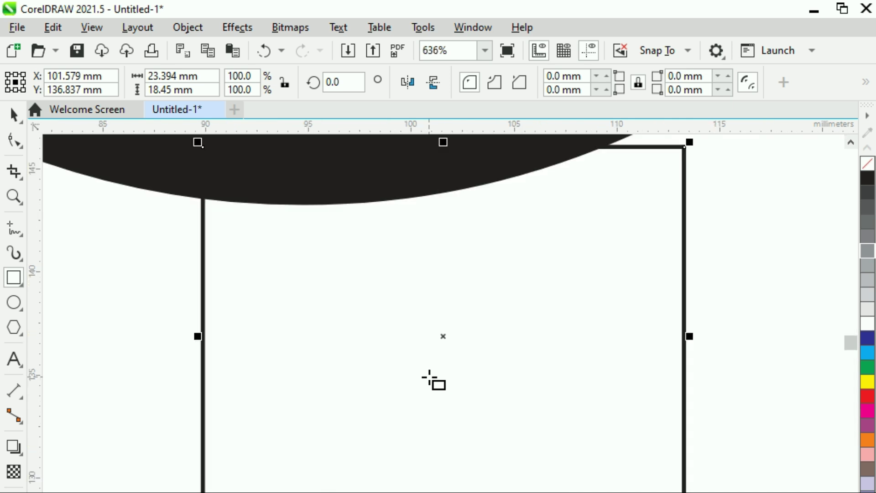
scroll(434, 381, down, 2)
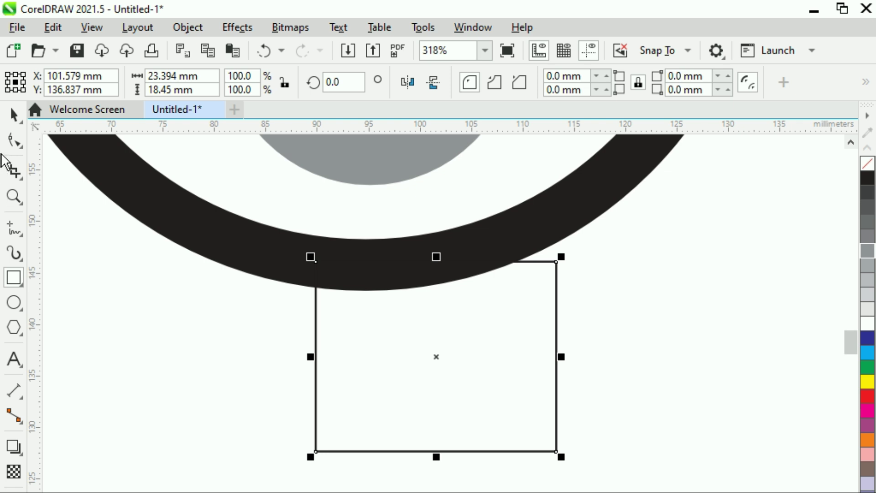
click(14, 140)
key(ctrl+q)
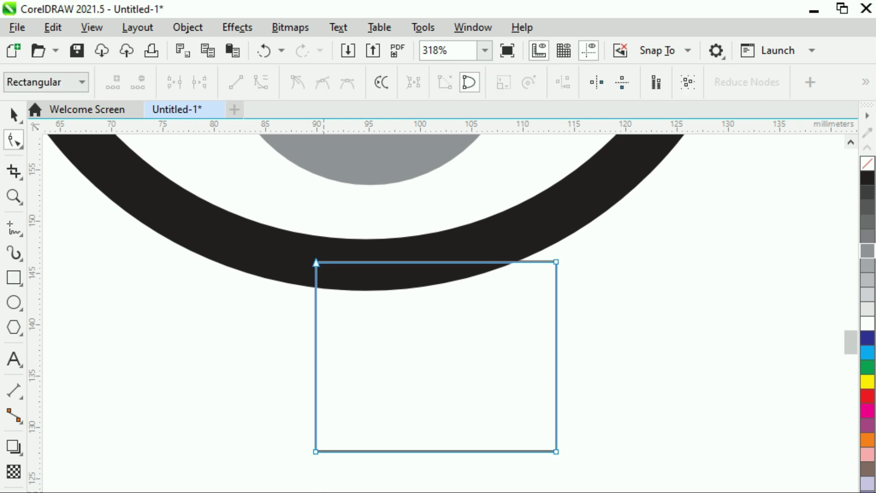
- Pull the small rectangle's two bottom corner nodes outward to form a trapezoid with a base about 43 mm wide
click(315, 452)
drag(315, 451, 232, 452)
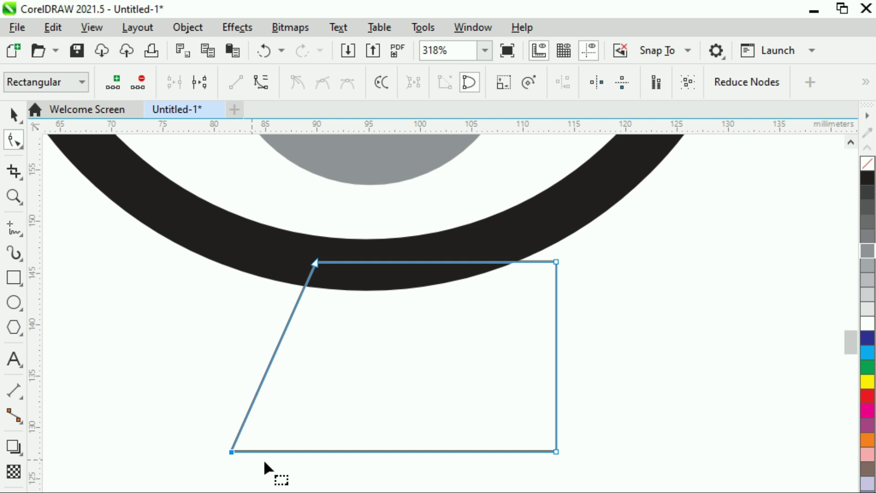
click(555, 451)
drag(555, 451, 675, 451)
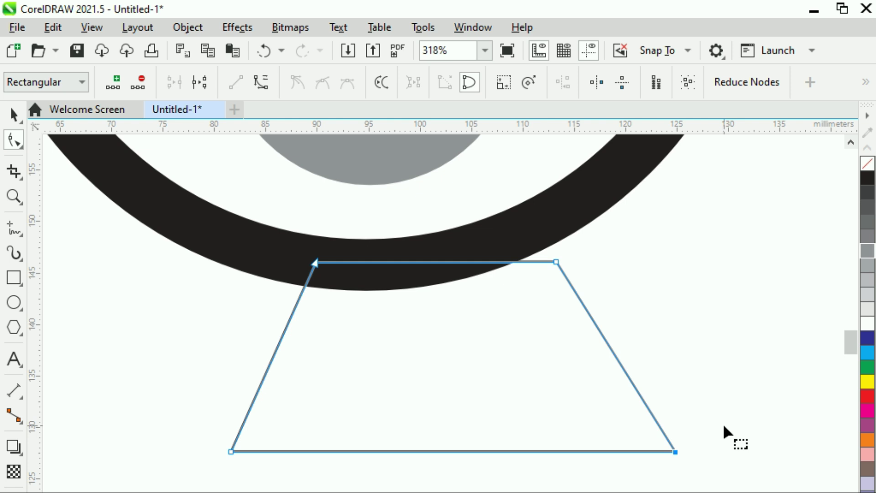
scroll(723, 423, down, 2)
scroll(723, 423, down, 1)
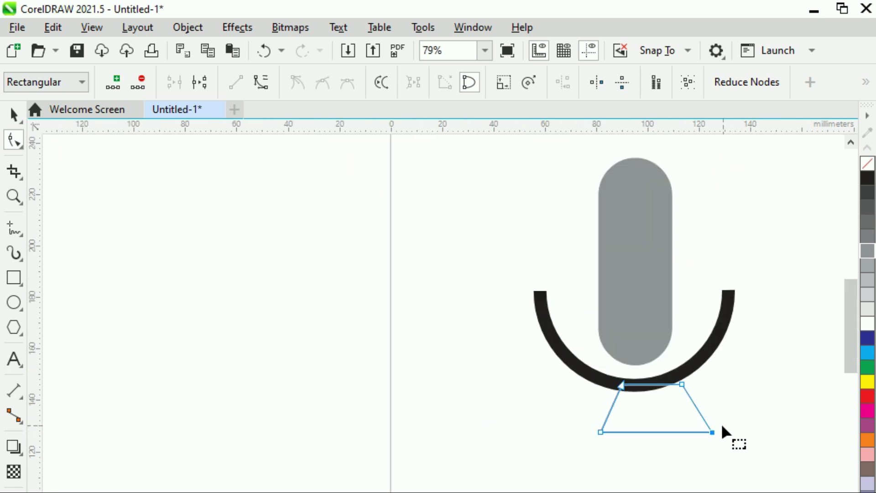
click(13, 114)
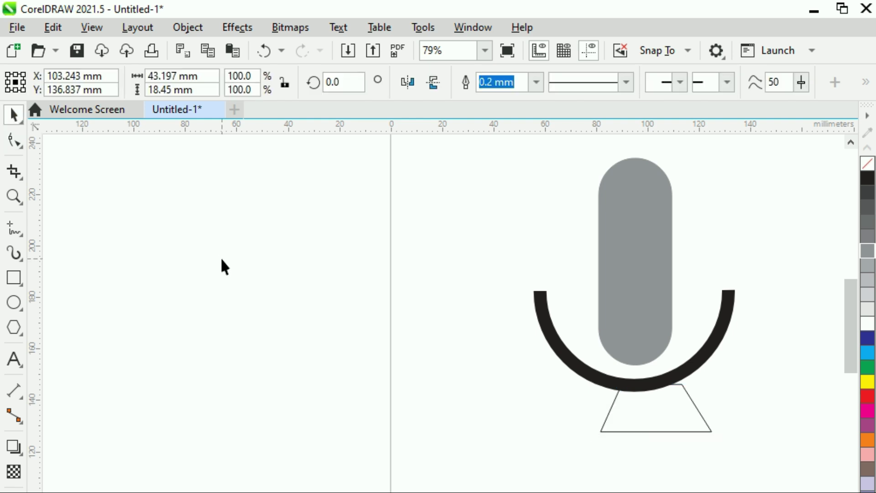
click(225, 266)
- Shift the trapezoid left to centre it under the arc and fill it with cyan without an outline
drag(660, 431, 644, 431)
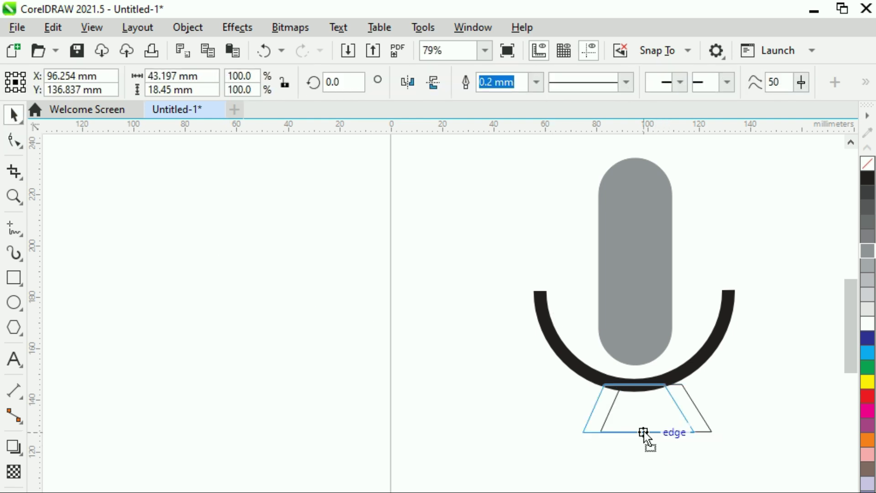
click(866, 352)
click(452, 341)
- Recolour the microphone by filling the capsule with dark blue and setting the arc's outline to green
click(651, 283)
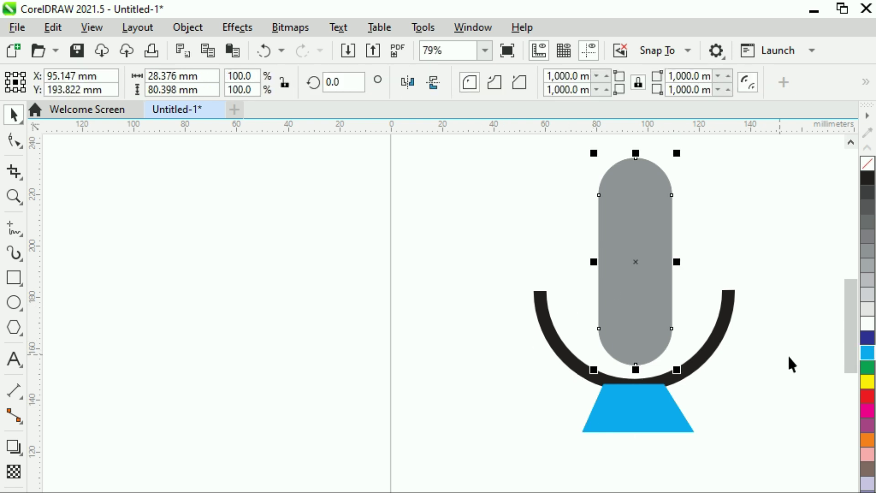
click(867, 338)
click(766, 411)
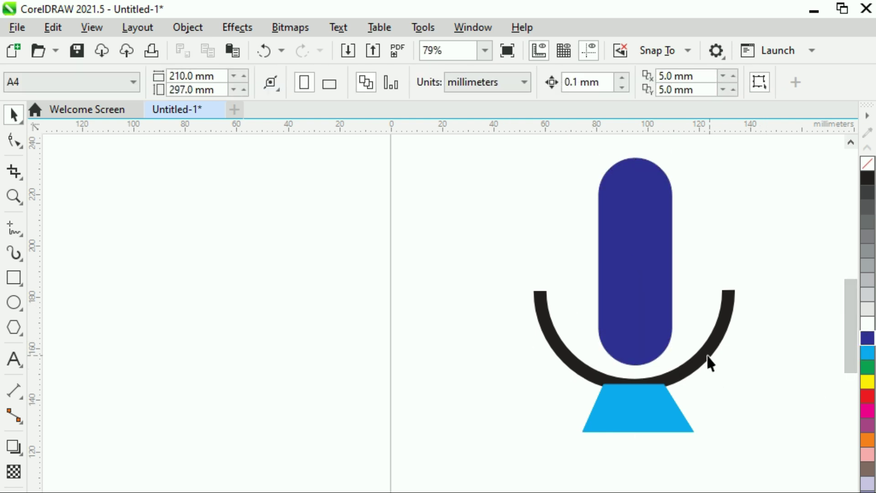
click(705, 363)
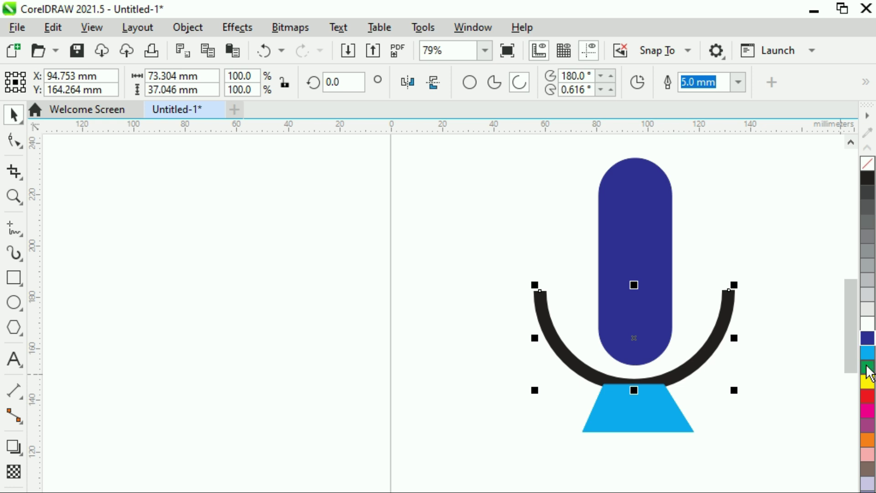
right_click(866, 366)
click(733, 435)
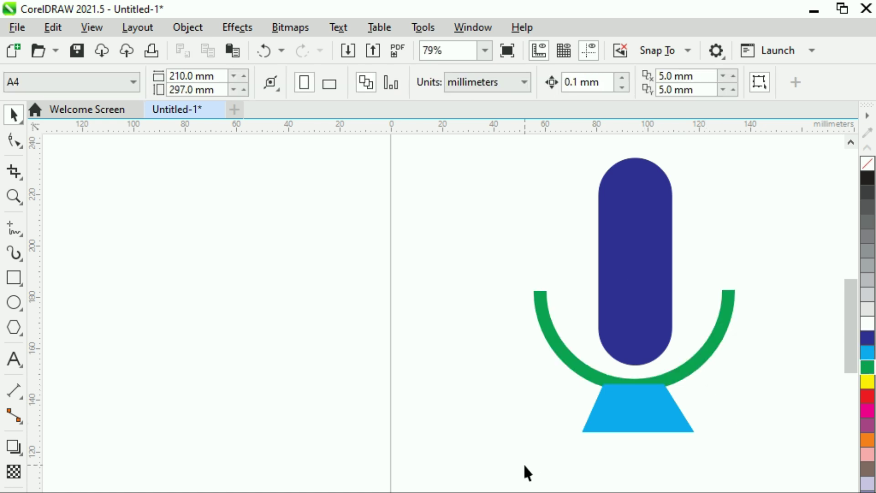
- Select the capsule, arc and trapezoid together and align their centres on one vertical axis
scroll(523, 464, down, 2)
drag(451, 247, 727, 492)
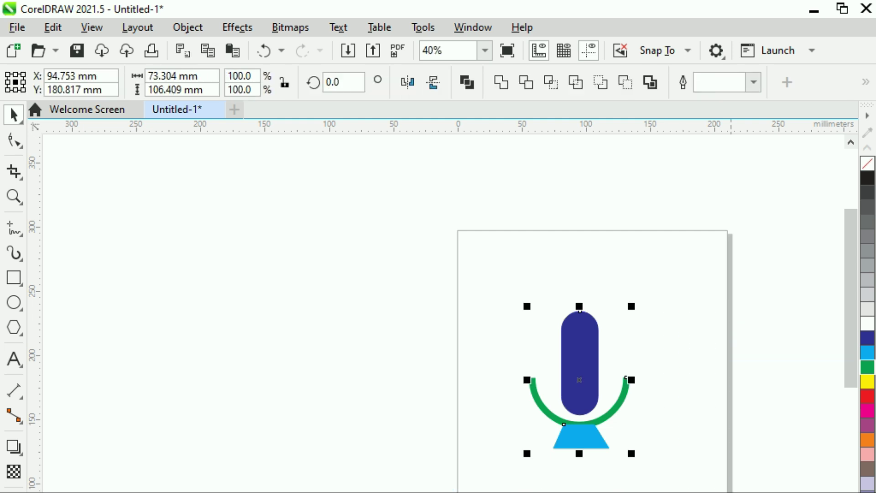
click(594, 475)
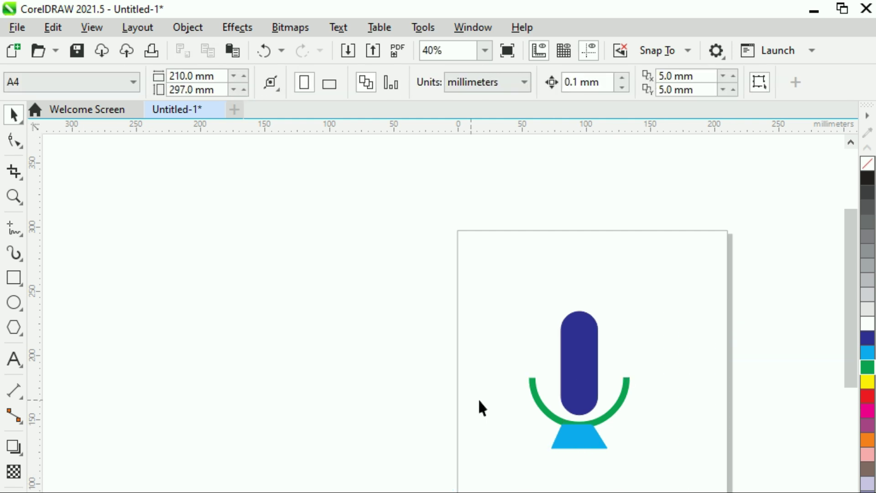
click(582, 346)
click(438, 373)
drag(529, 360, 688, 458)
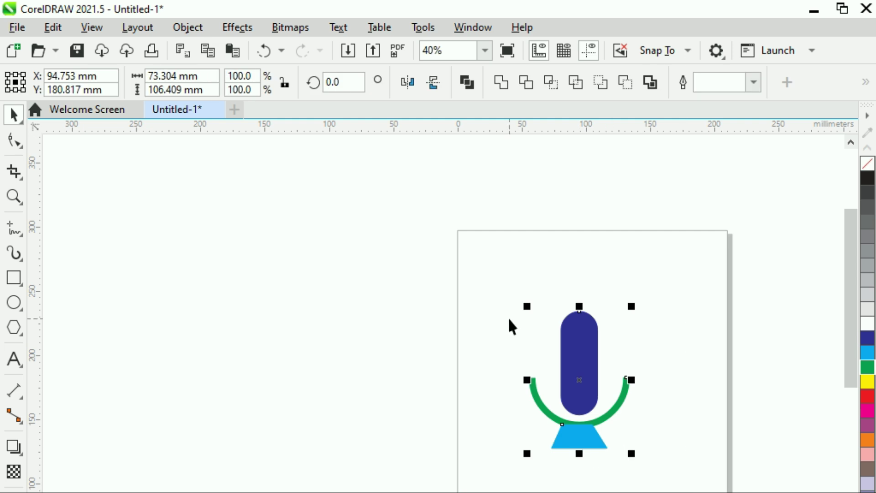
click(576, 365)
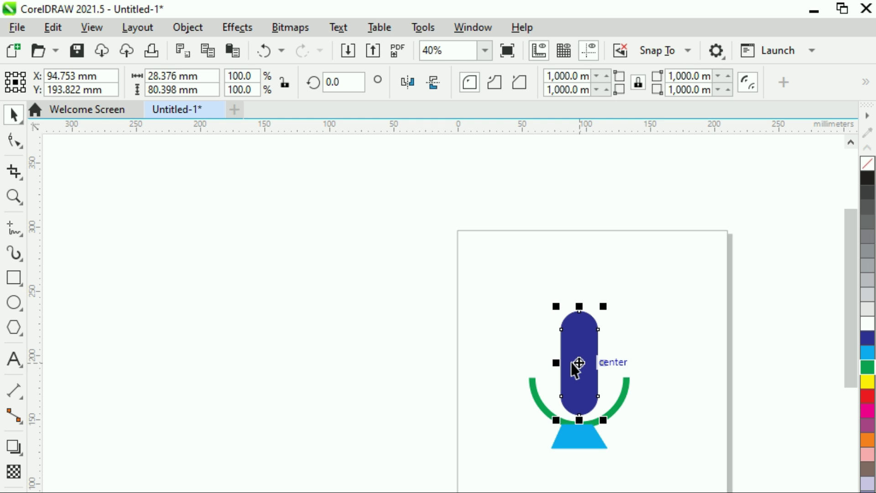
click(501, 420)
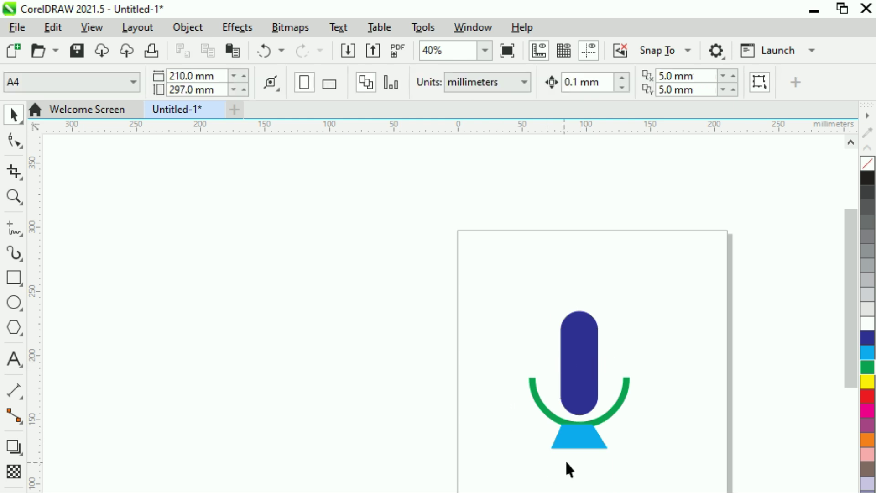
click(578, 439)
click(503, 416)
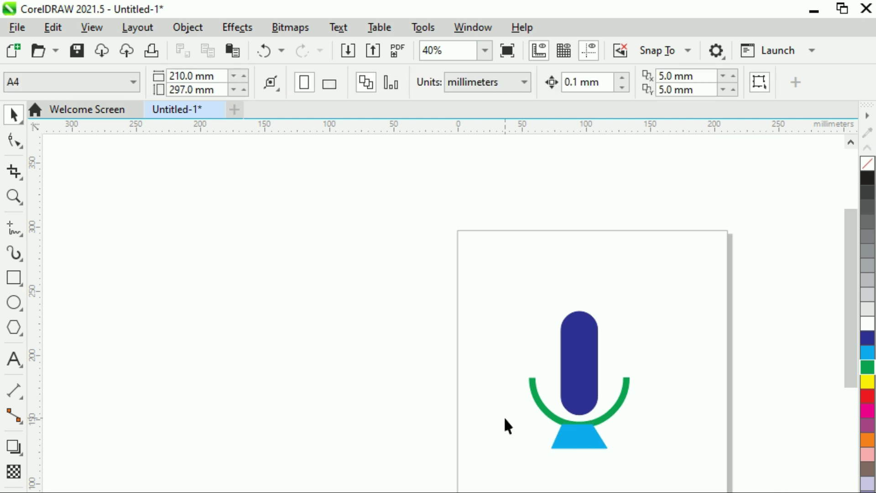